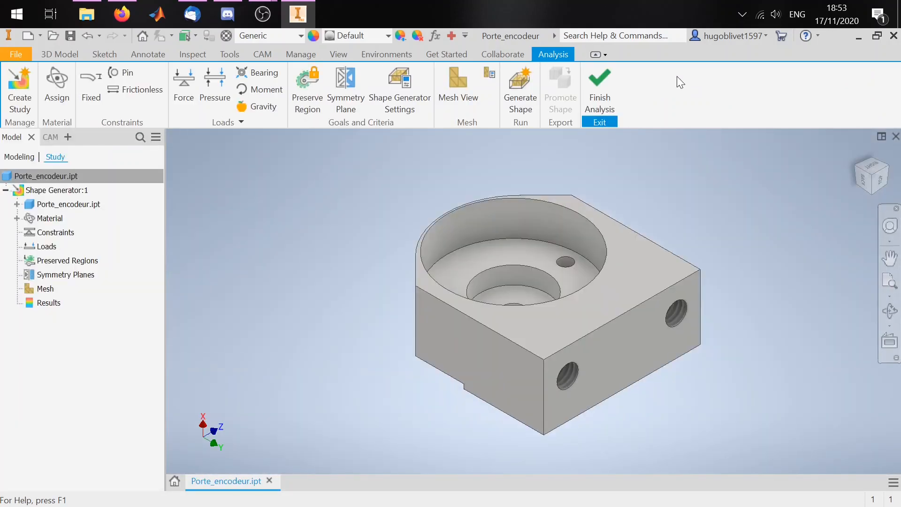
- Close the Porte_encodeur part and create a new assembly
{"action": "left_click", "coordinate": [59, 55]}
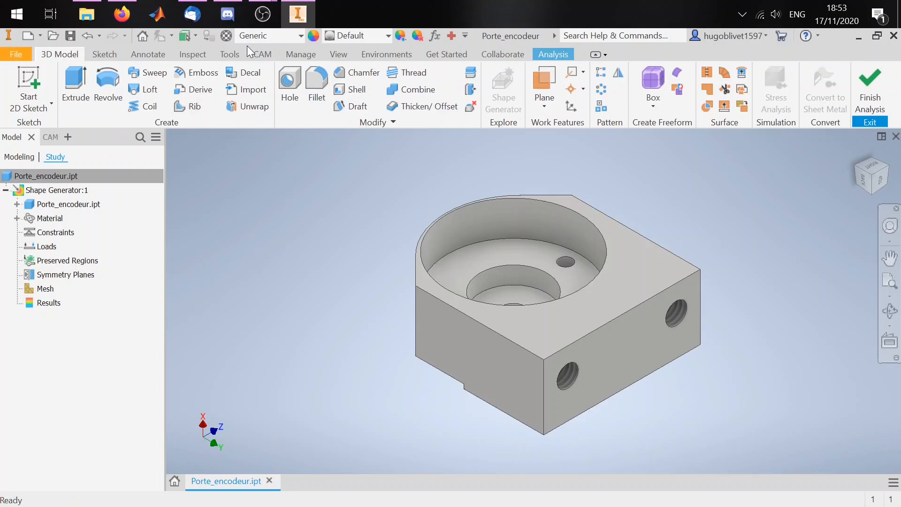
{"action": "left_click", "coordinate": [11, 36]}
{"action": "left_click", "coordinate": [10, 37]}
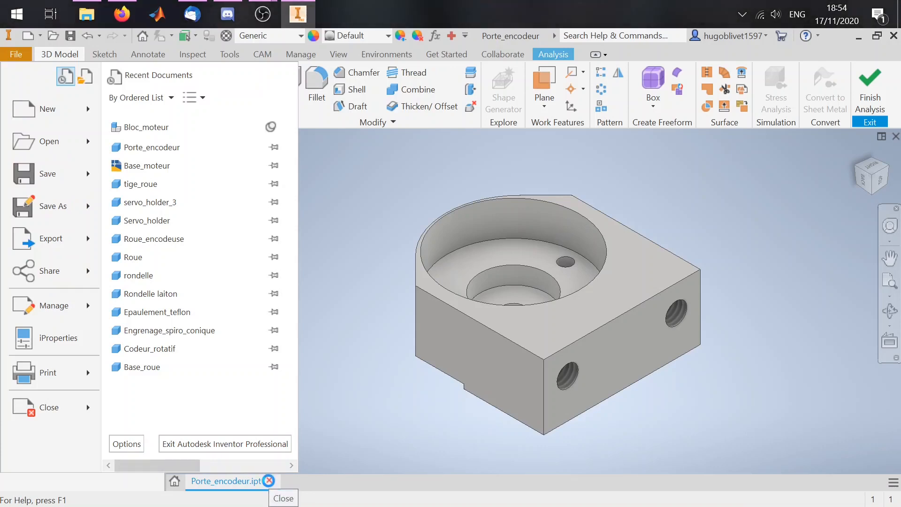
{"action": "left_click", "coordinate": [418, 304]}
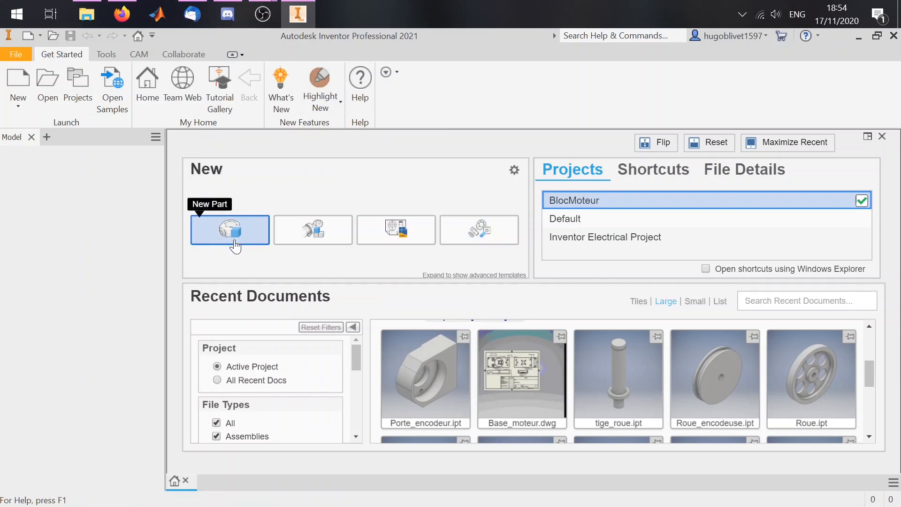
{"action": "left_click", "coordinate": [229, 235]}
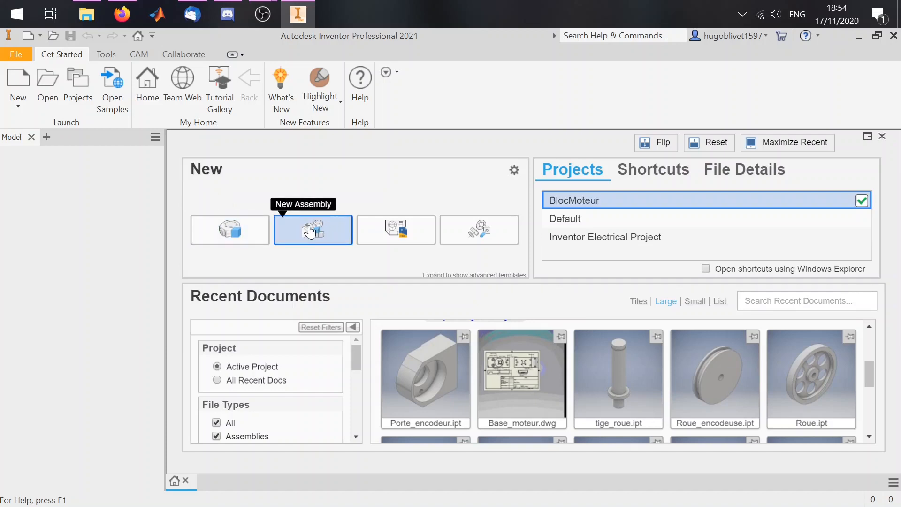
{"action": "left_click", "coordinate": [310, 230]}
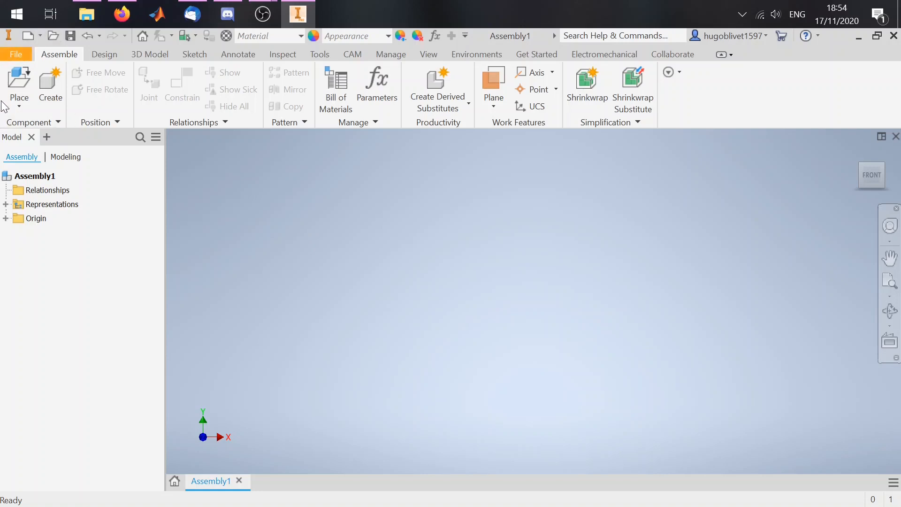
- Place one Codeur_rotatif component from the Bloc_moteur folder in the assembly
{"action": "left_click", "coordinate": [21, 76]}
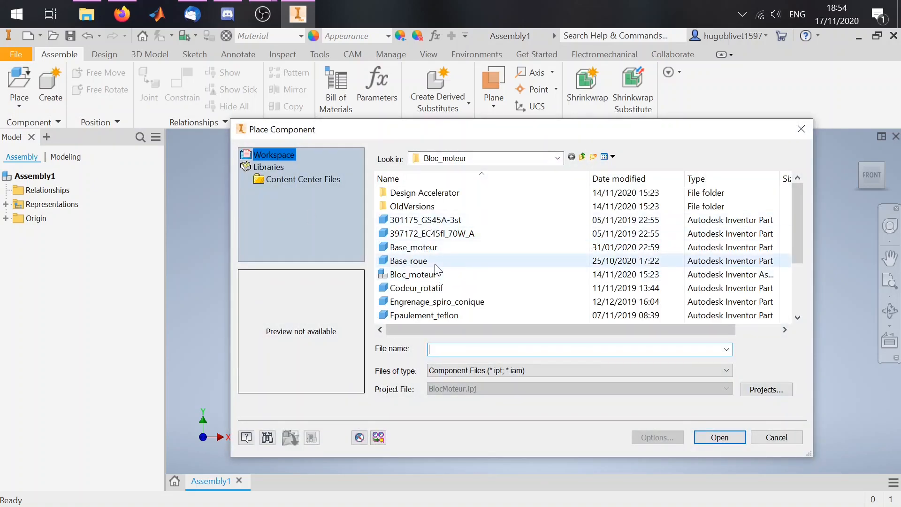
{"action": "left_click", "coordinate": [435, 290]}
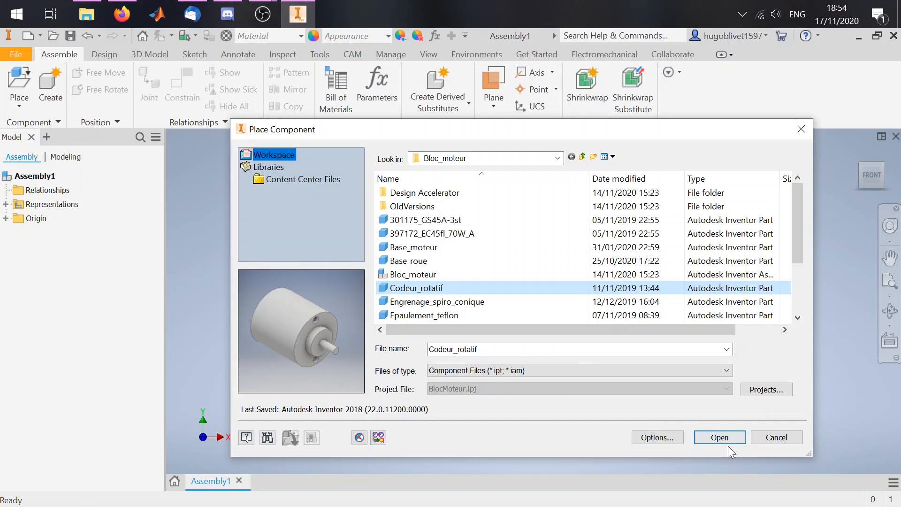
{"action": "left_click", "coordinate": [719, 438]}
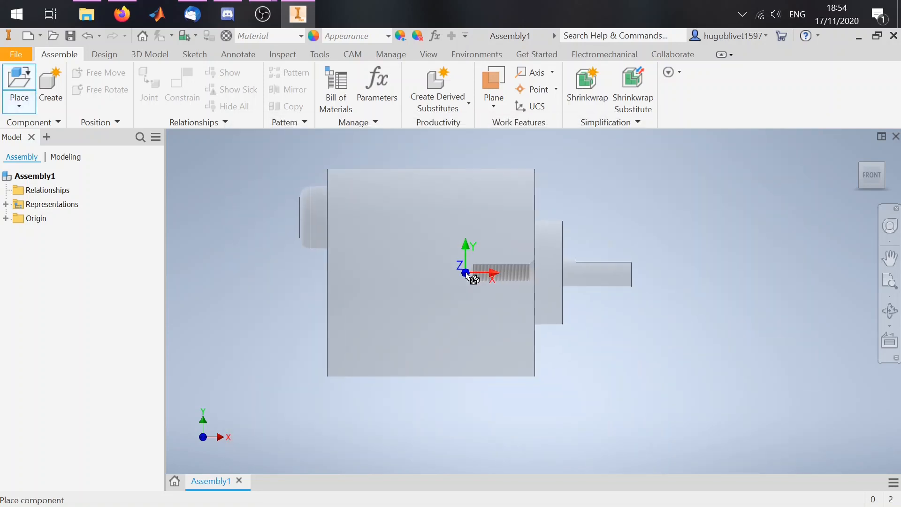
{"action": "left_click", "coordinate": [473, 279]}
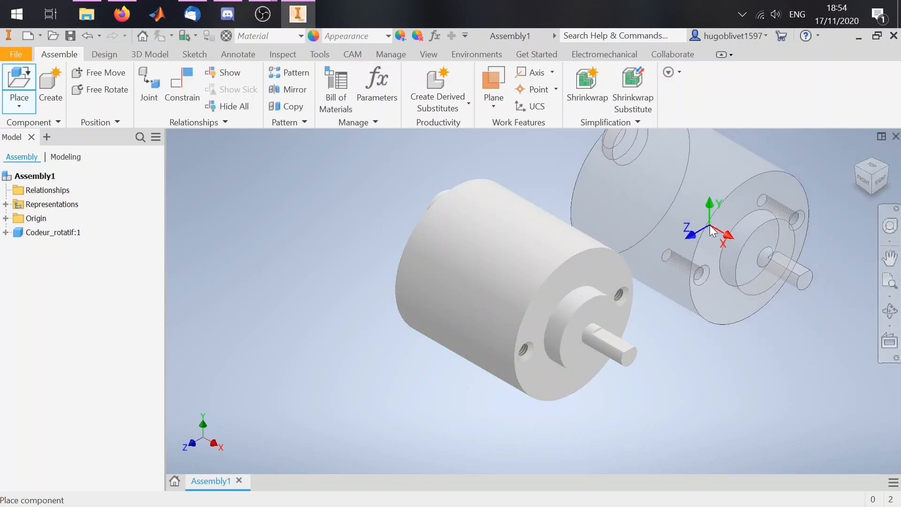
{"action": "key", "text": "Escape"}
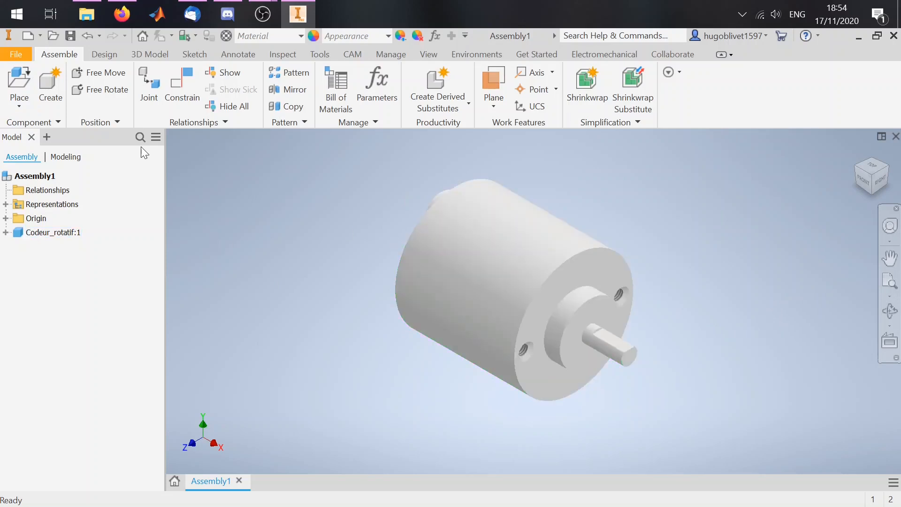
- Choose the AS 1420 - Metric socket head bolt from the Content Center for placement
{"action": "left_click", "coordinate": [16, 99]}
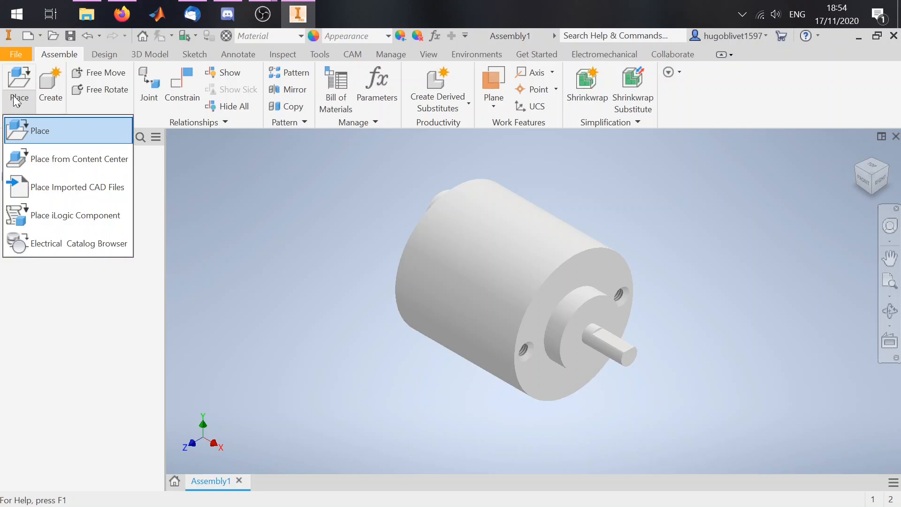
{"action": "left_click", "coordinate": [86, 159]}
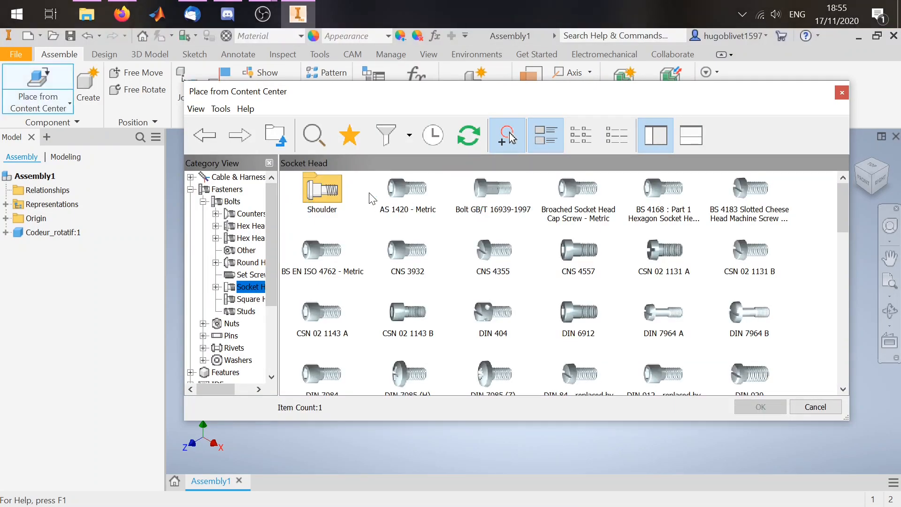
{"action": "left_click_drag", "start_coordinate": [271, 203], "coordinate": [271, 305]}
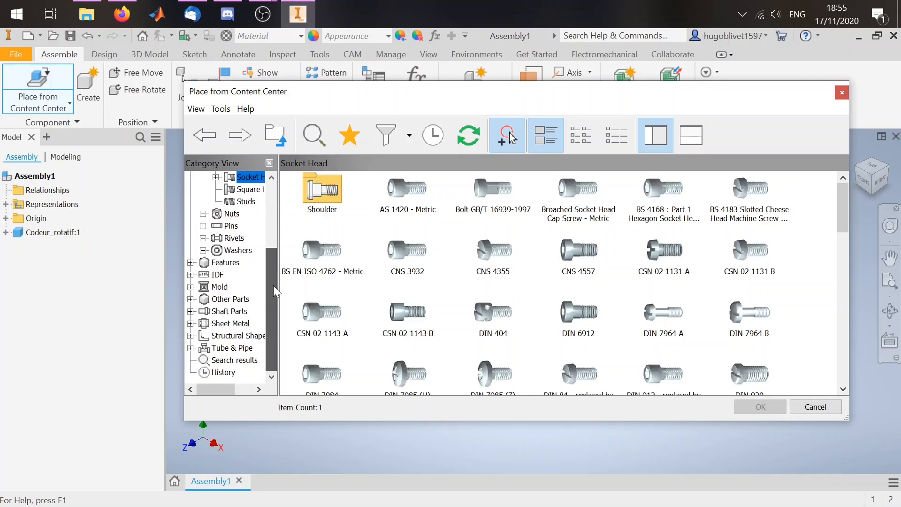
{"action": "left_click_drag", "start_coordinate": [272, 268], "coordinate": [271, 272]}
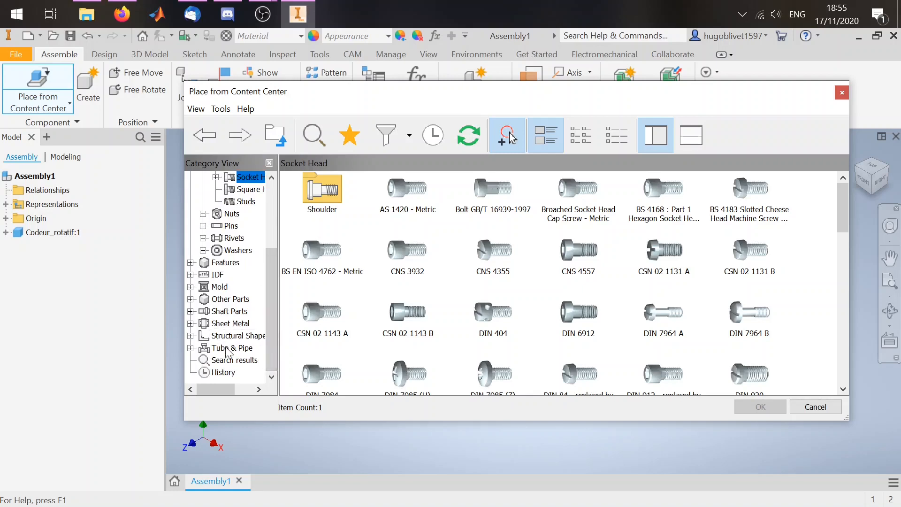
{"action": "left_click_drag", "start_coordinate": [275, 310], "coordinate": [276, 227]}
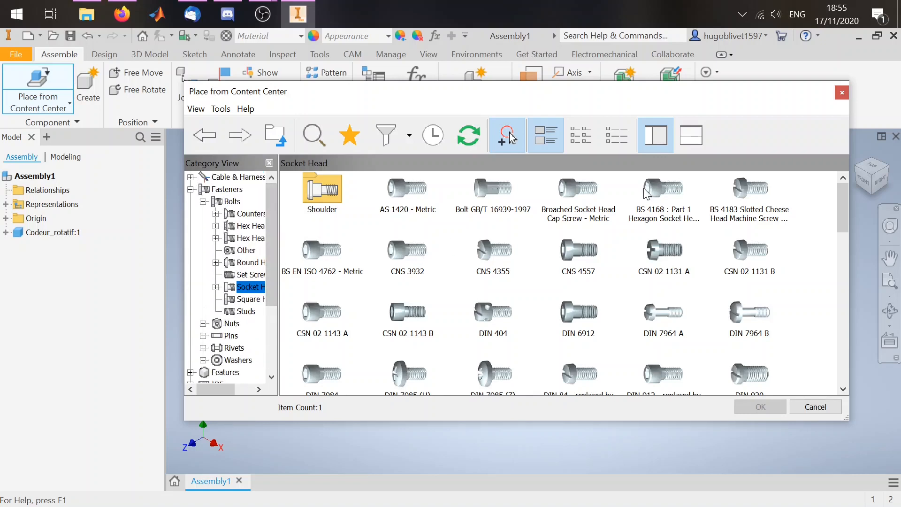
{"action": "left_click", "coordinate": [413, 195]}
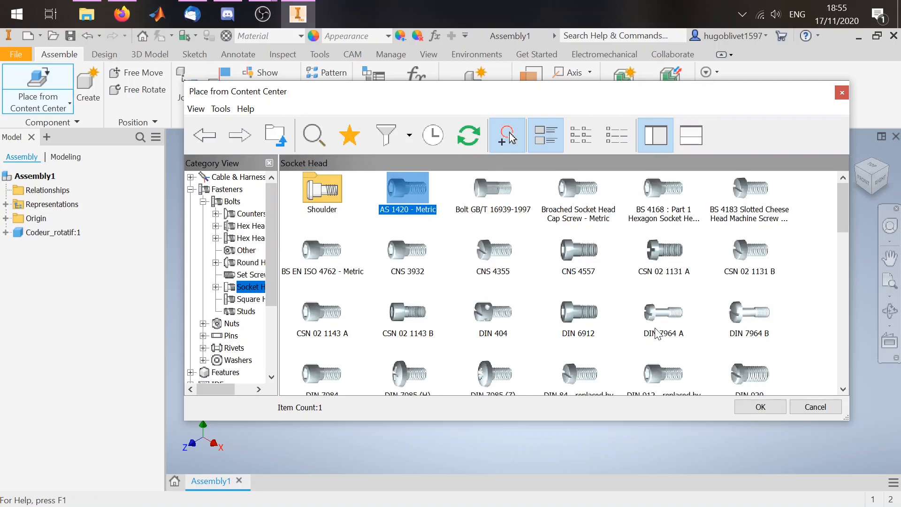
{"action": "left_click", "coordinate": [762, 408]}
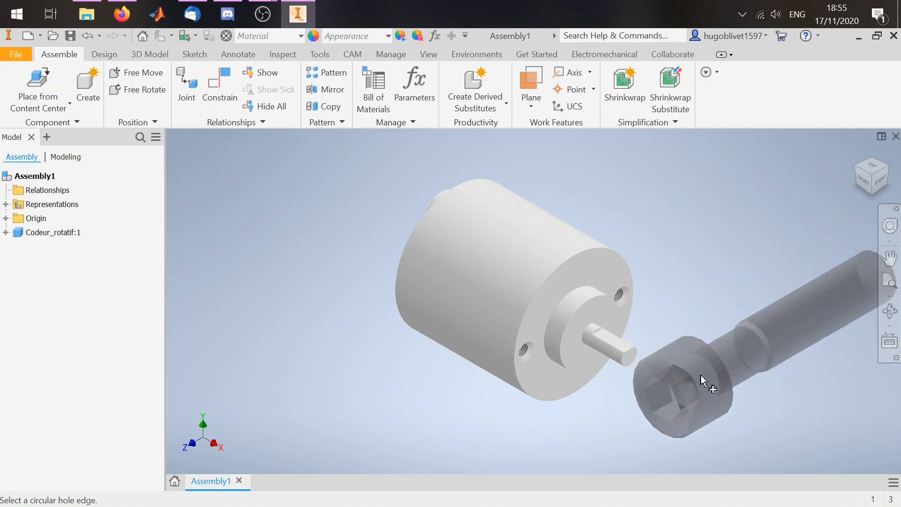
- Place one AS 1420 bolt with M3 thread and 6 mm nominal length beside the encoder's shaft end
{"action": "left_click", "coordinate": [703, 376]}
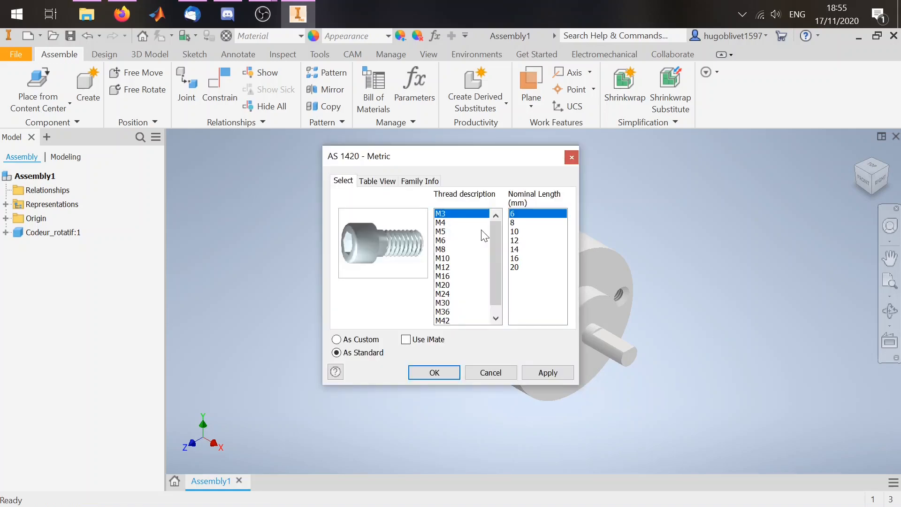
{"action": "left_click", "coordinate": [437, 372]}
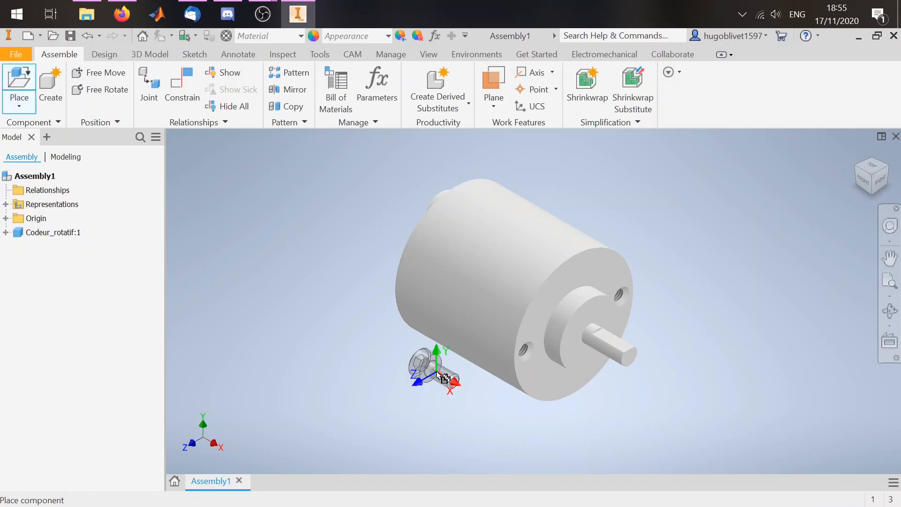
{"action": "left_click", "coordinate": [722, 325]}
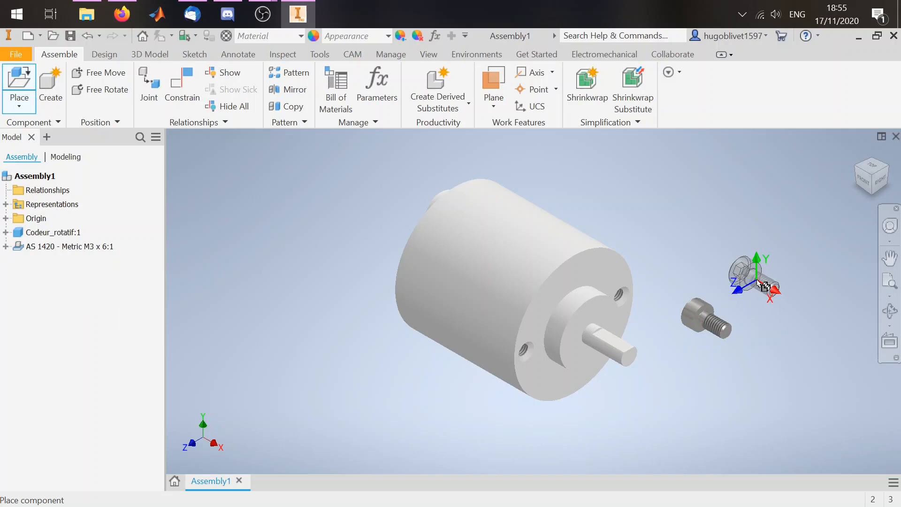
{"action": "key", "text": "Escape"}
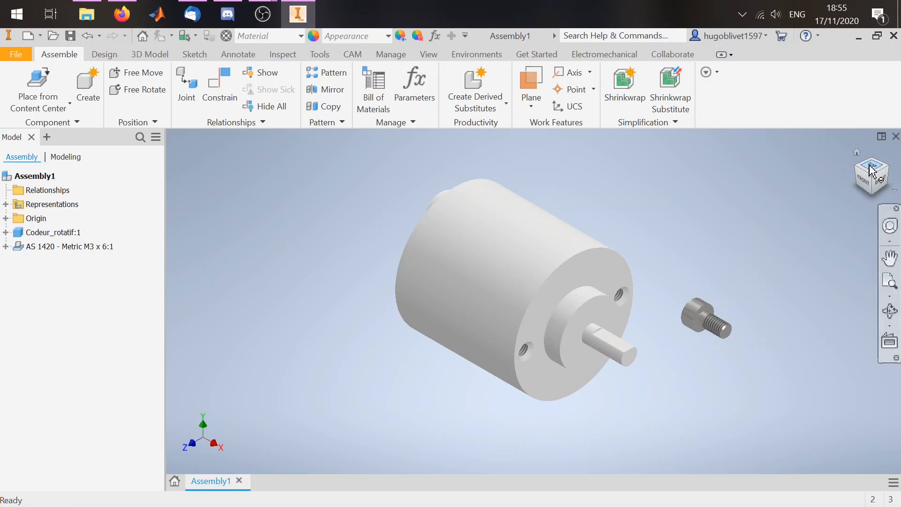
- Move the encoder away from the M3 bolt and shift the bolt slightly, with the encoder's threaded holes in view
{"action": "mouse_move", "coordinate": [867, 174]}
{"action": "left_mouse_down"}
{"action": "mouse_move", "coordinate": [806, 231]}
{"action": "mouse_move", "coordinate": [793, 291]}
{"action": "mouse_move", "coordinate": [723, 201]}
{"action": "mouse_move", "coordinate": [687, 216]}
{"action": "mouse_move", "coordinate": [732, 256]}
{"action": "mouse_move", "coordinate": [789, 249]}
{"action": "mouse_move", "coordinate": [864, 158]}
{"action": "left_mouse_up"}
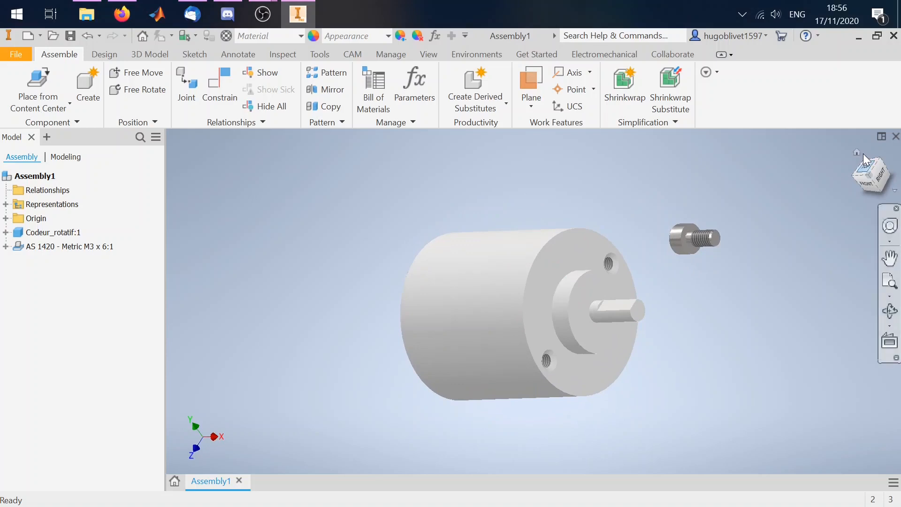
{"action": "left_click", "coordinate": [872, 179]}
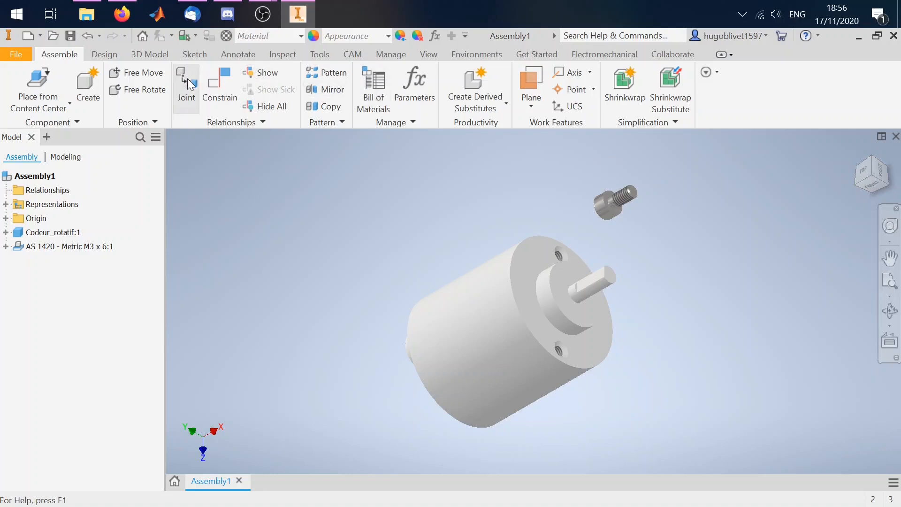
{"action": "left_click_drag", "start_coordinate": [498, 345], "coordinate": [438, 292]}
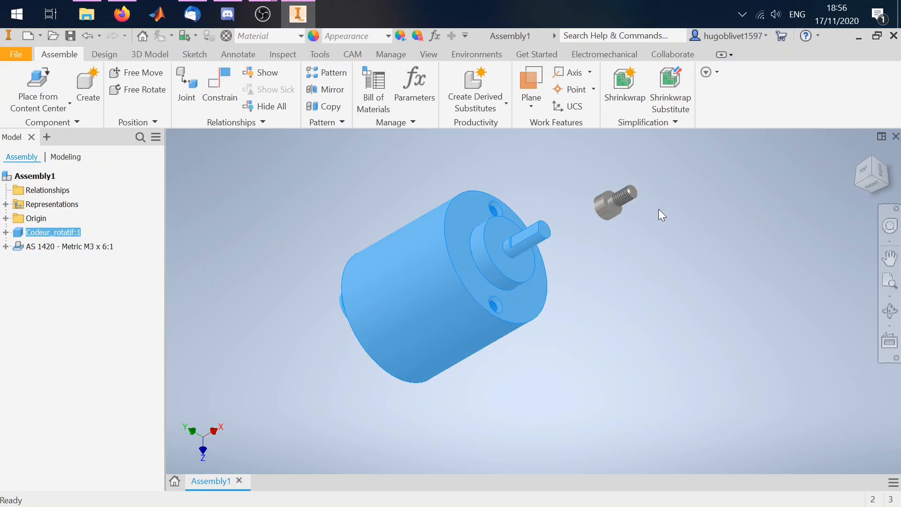
{"action": "left_click", "coordinate": [598, 208]}
{"action": "left_click_drag", "start_coordinate": [607, 208], "coordinate": [632, 222]}
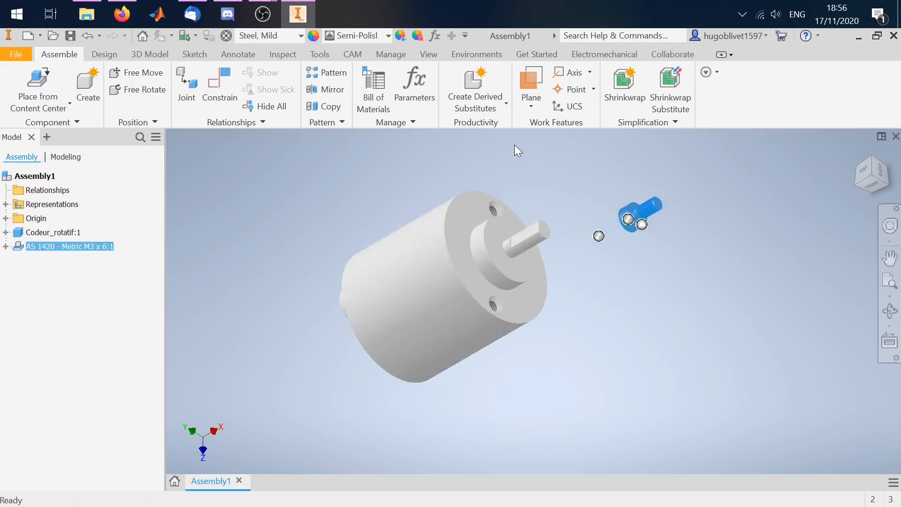
- Mate the M3 bolt's axis to the axis of the encoder's lower threaded hole with a 0,000 in offset
{"action": "left_click", "coordinate": [222, 84]}
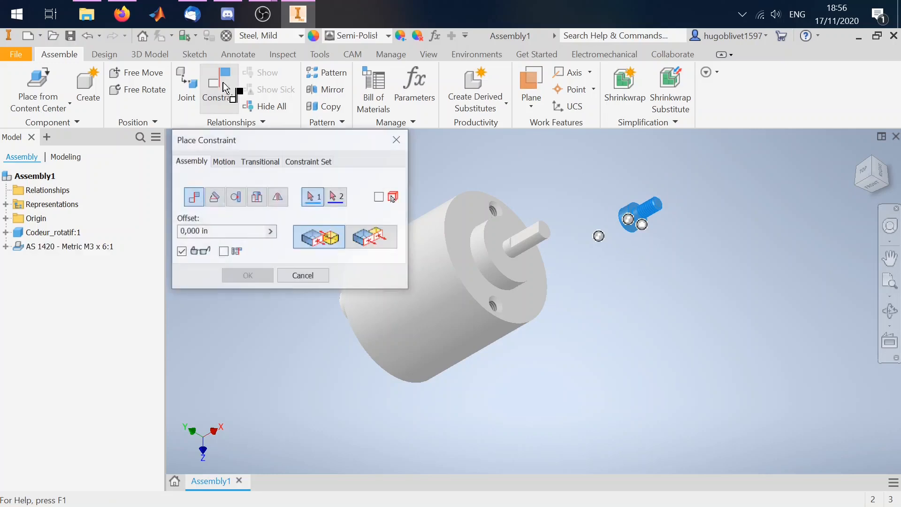
{"action": "left_click", "coordinate": [649, 214]}
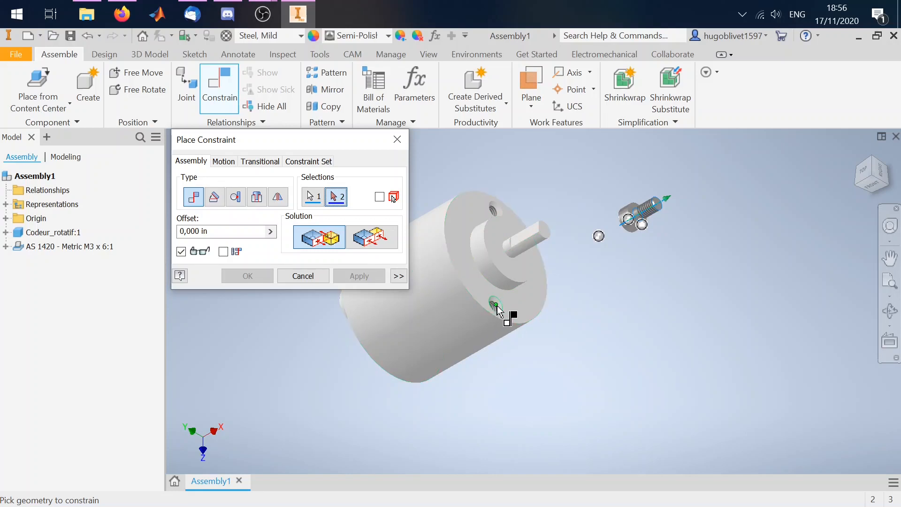
{"action": "left_click", "coordinate": [880, 177]}
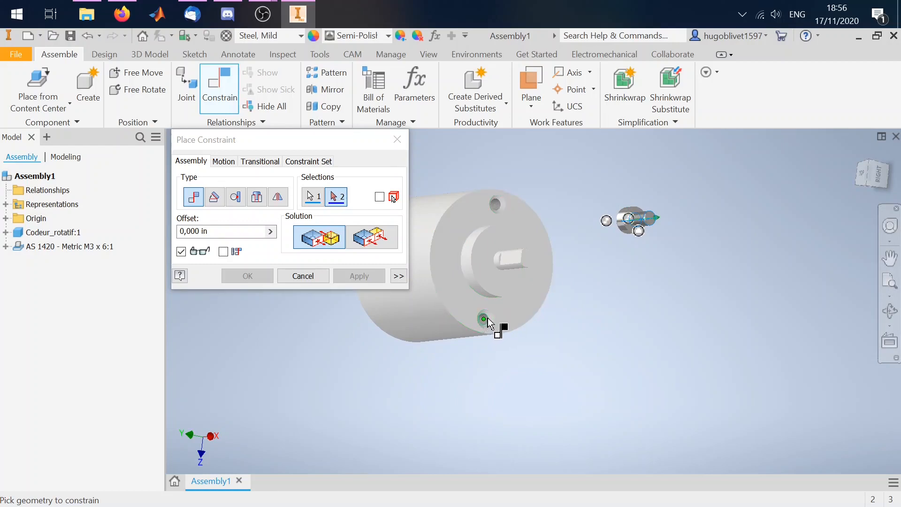
{"action": "scroll", "coordinate": [484, 320], "scroll_direction": "up", "scroll_amount": 3}
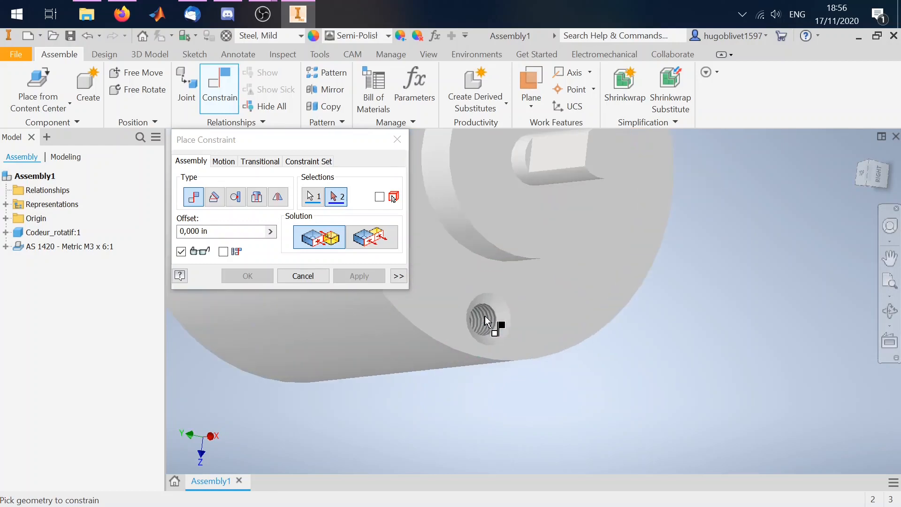
{"action": "left_click", "coordinate": [485, 321]}
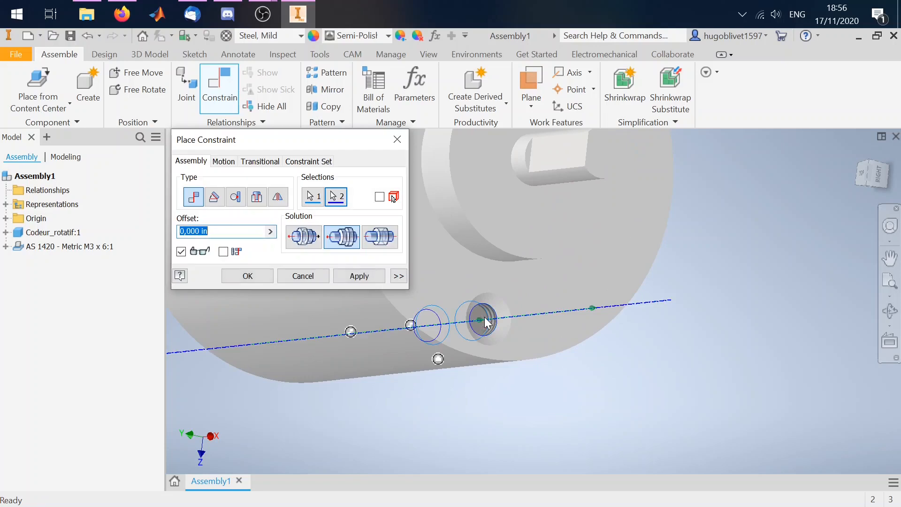
{"action": "scroll", "coordinate": [611, 316], "scroll_direction": "down", "scroll_amount": 4}
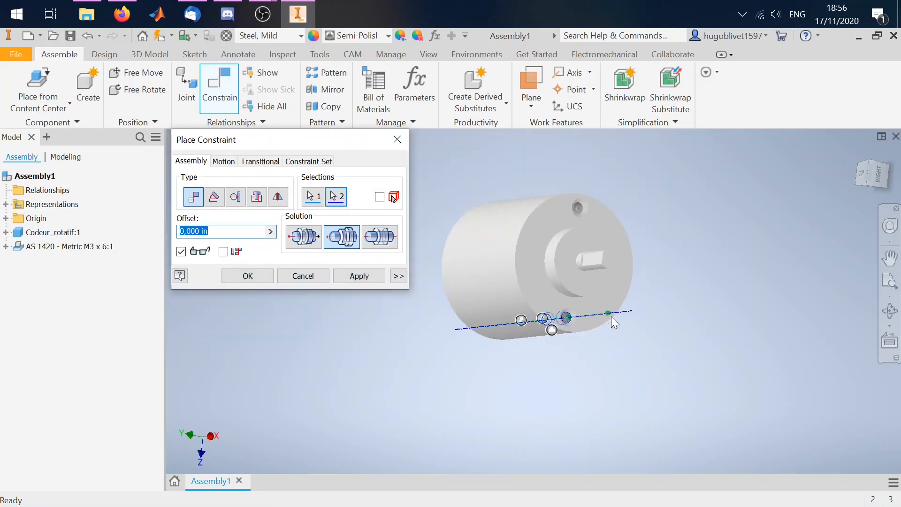
{"action": "left_click", "coordinate": [357, 281]}
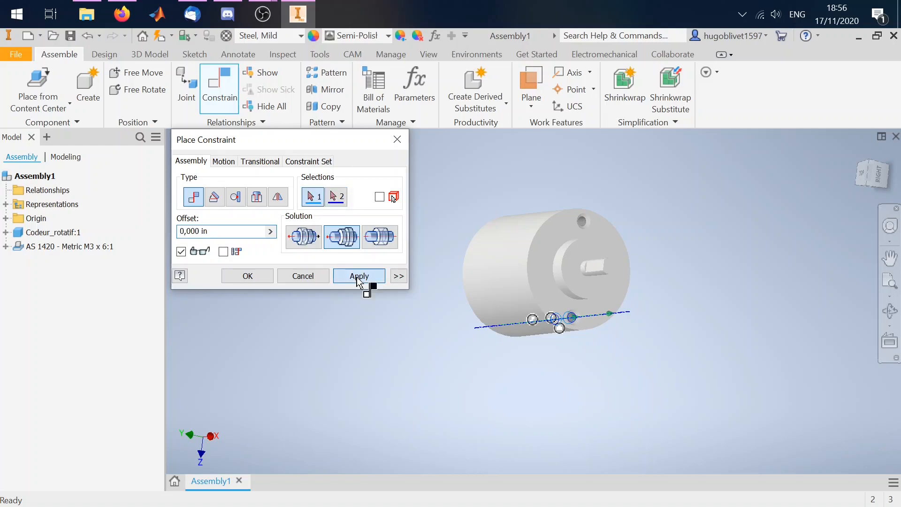
{"action": "left_click", "coordinate": [397, 139]}
- Test the bolt's axis constraint by moving the encoder, and the bolt along with it, across the assembly
{"action": "left_click_drag", "start_coordinate": [550, 277], "coordinate": [401, 269]}
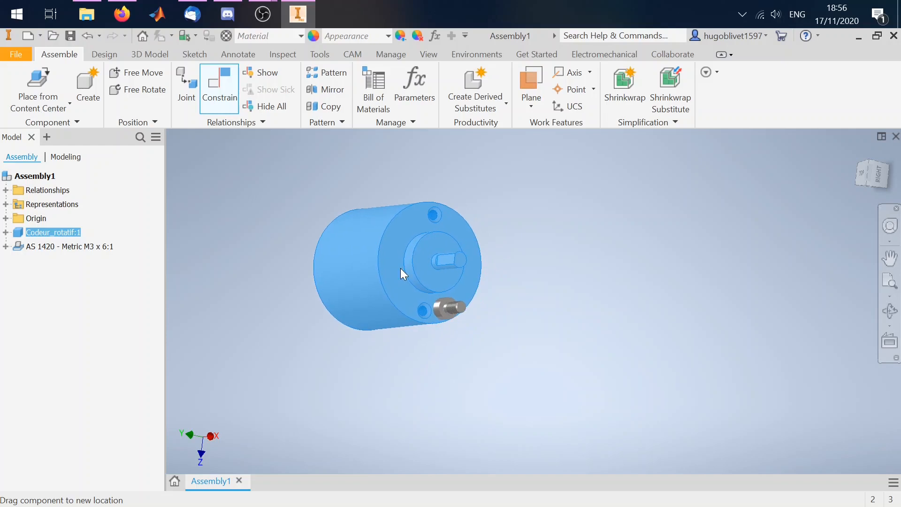
{"action": "left_click_drag", "start_coordinate": [458, 306], "coordinate": [493, 310]}
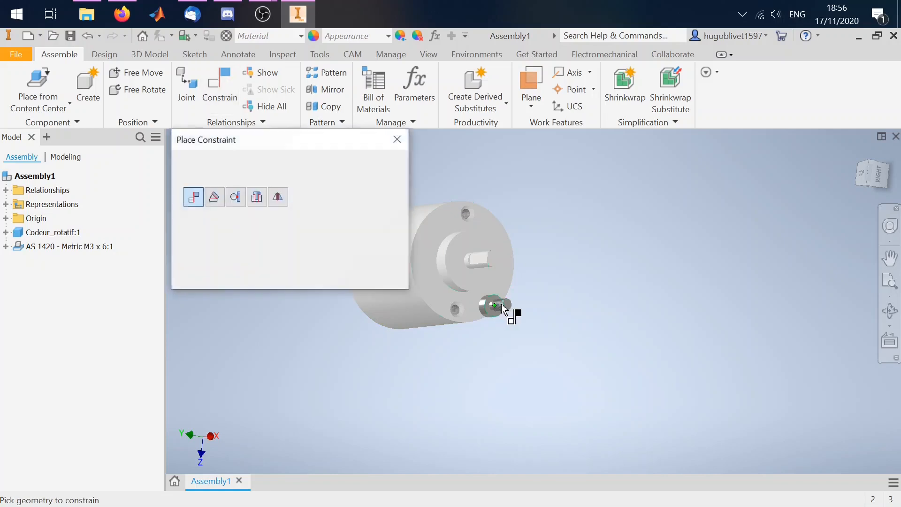
- Try to mate the underside of the bolt head to the encoder's front face, comparing the flush, mate and insert options
{"action": "scroll", "coordinate": [494, 312], "scroll_direction": "up", "scroll_amount": 1}
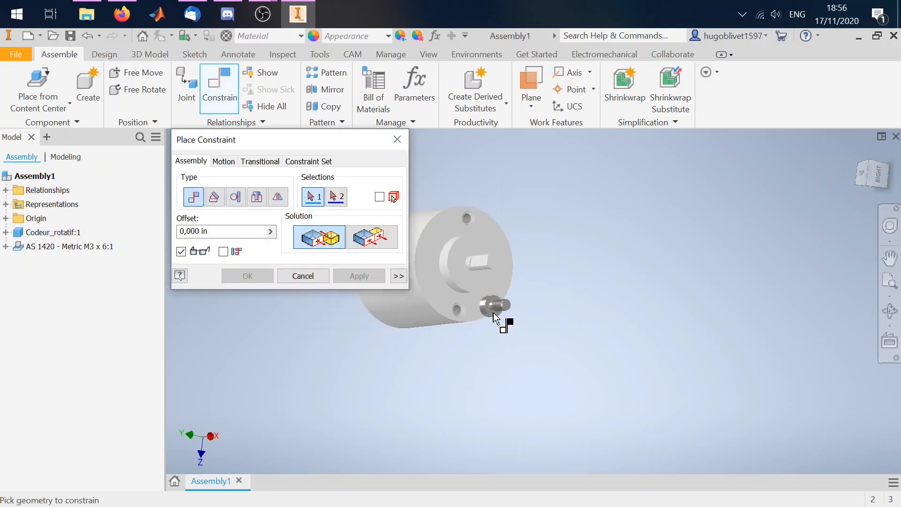
{"action": "scroll", "coordinate": [494, 313], "scroll_direction": "down", "scroll_amount": 2}
{"action": "scroll", "coordinate": [494, 313], "scroll_direction": "up", "scroll_amount": 3}
{"action": "scroll", "coordinate": [494, 313], "scroll_direction": "up", "scroll_amount": 1}
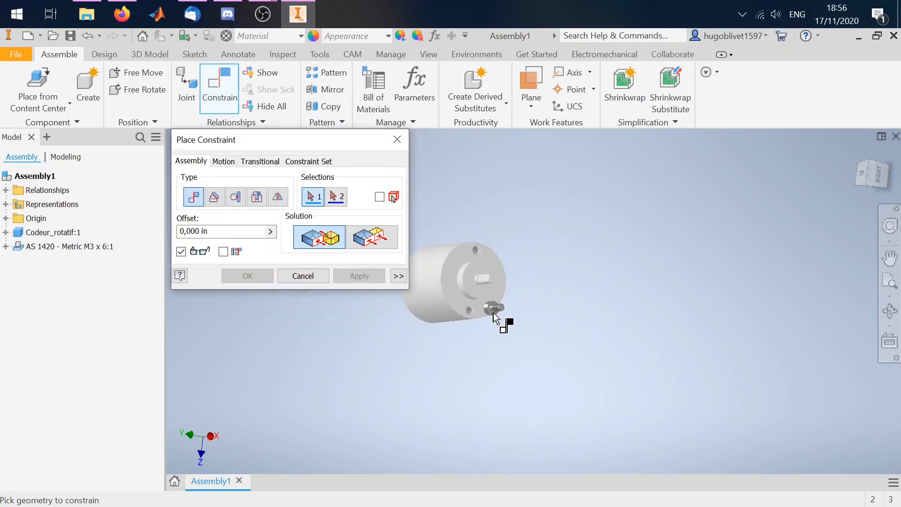
{"action": "scroll", "coordinate": [488, 309], "scroll_direction": "down", "scroll_amount": 1}
{"action": "scroll", "coordinate": [488, 310], "scroll_direction": "up", "scroll_amount": 2}
{"action": "scroll", "coordinate": [488, 310], "scroll_direction": "up", "scroll_amount": 1}
{"action": "scroll", "coordinate": [489, 308], "scroll_direction": "down", "scroll_amount": 3}
{"action": "scroll", "coordinate": [488, 307], "scroll_direction": "down", "scroll_amount": 2}
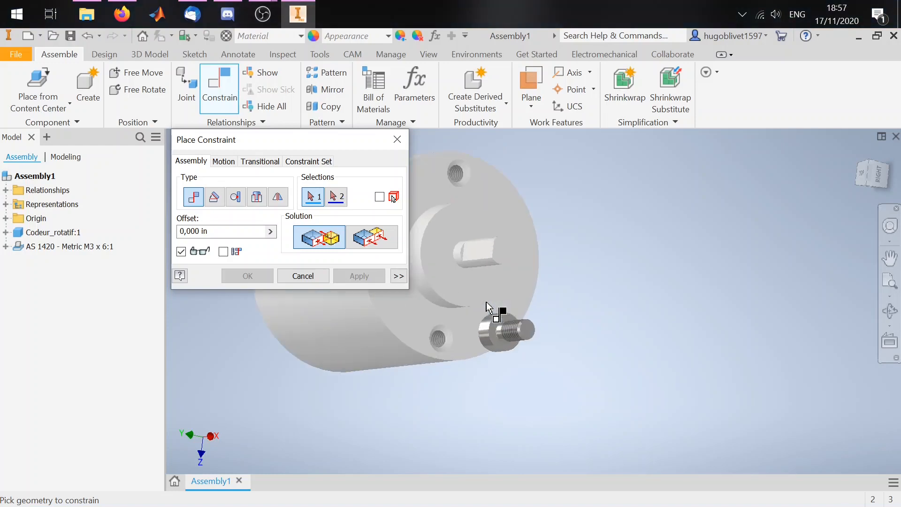
{"action": "scroll", "coordinate": [494, 339], "scroll_direction": "down", "scroll_amount": 3}
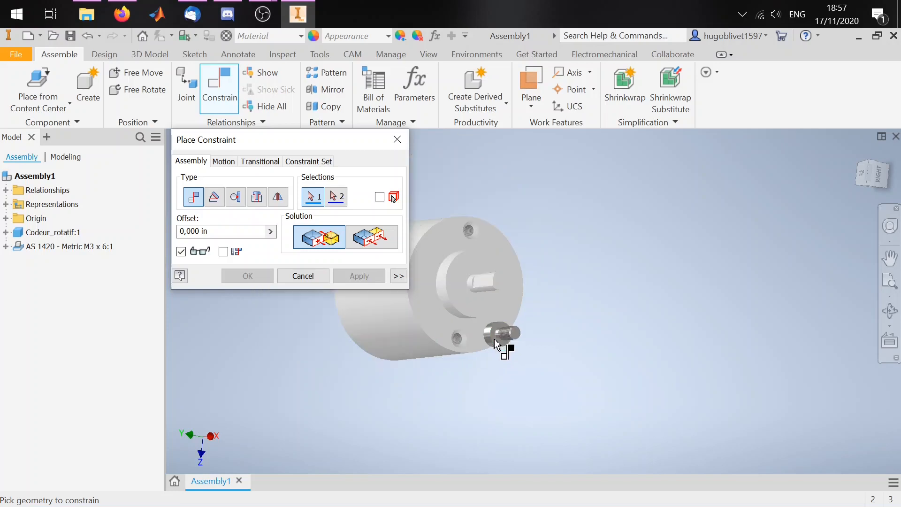
{"action": "scroll", "coordinate": [491, 345], "scroll_direction": "up", "scroll_amount": 5}
{"action": "scroll", "coordinate": [491, 344], "scroll_direction": "up", "scroll_amount": 1}
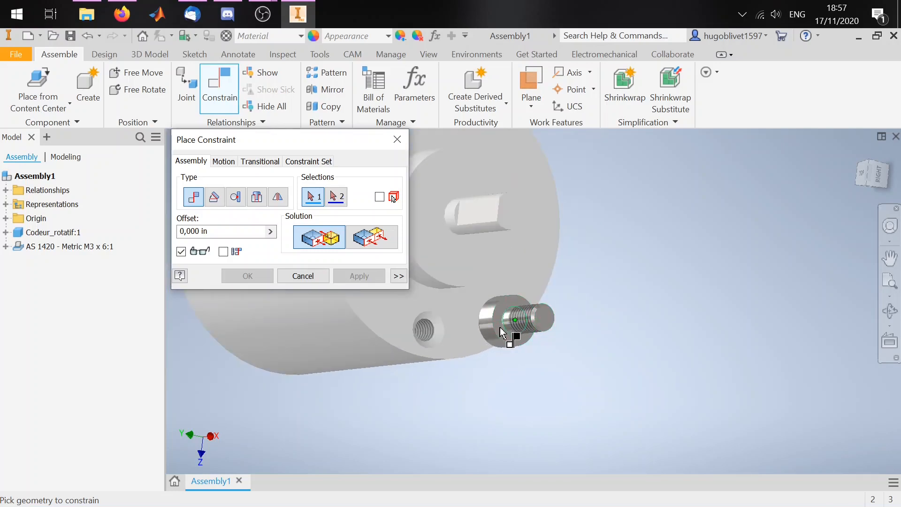
{"action": "left_click", "coordinate": [500, 334]}
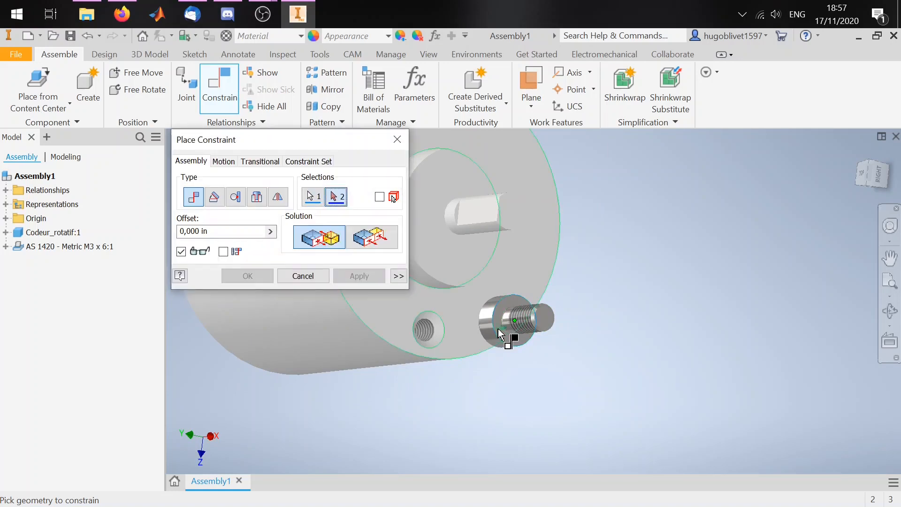
{"action": "left_click", "coordinate": [393, 321]}
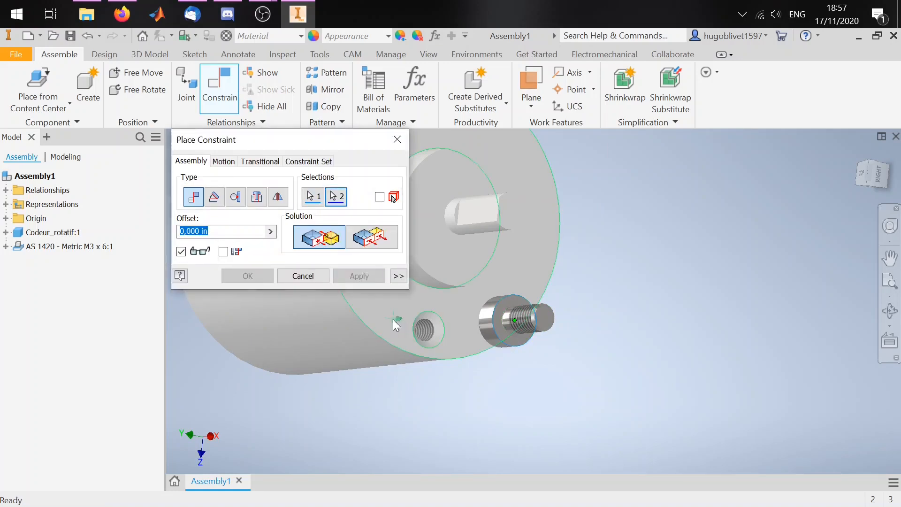
{"action": "left_click", "coordinate": [377, 241]}
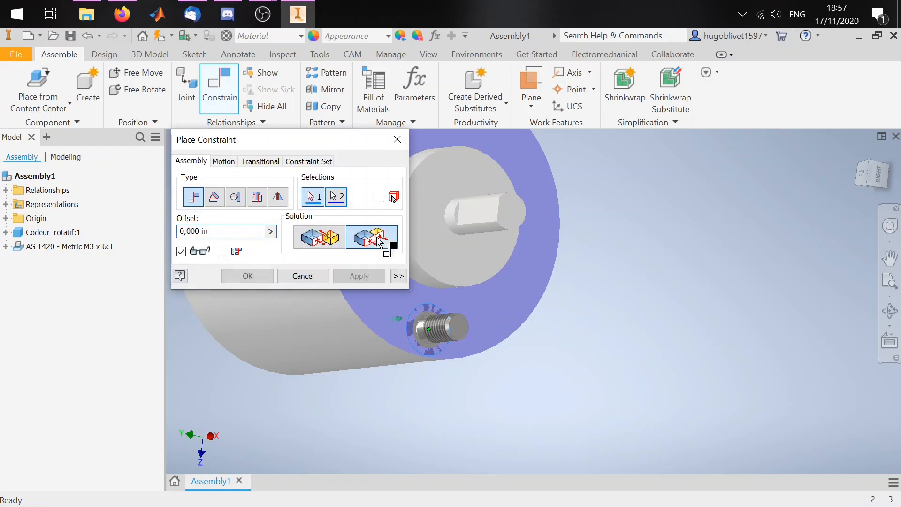
{"action": "left_click", "coordinate": [318, 242]}
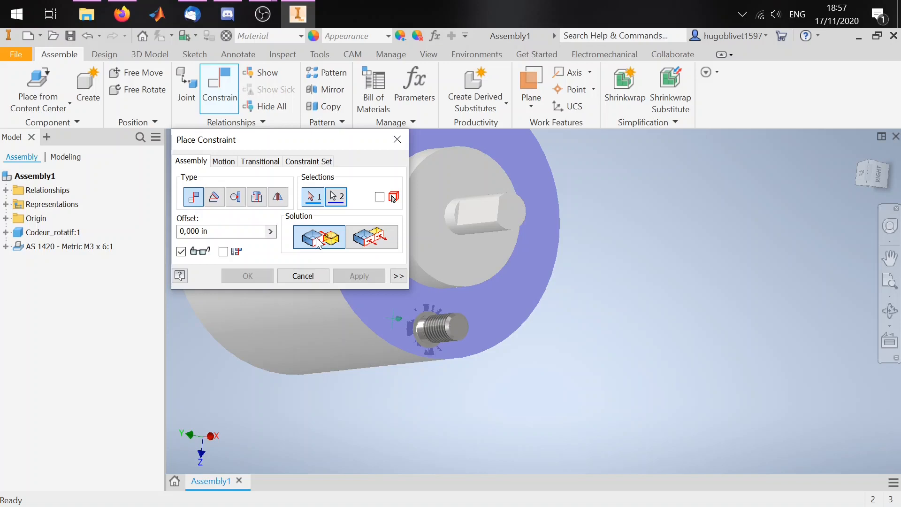
{"action": "left_click", "coordinate": [257, 199]}
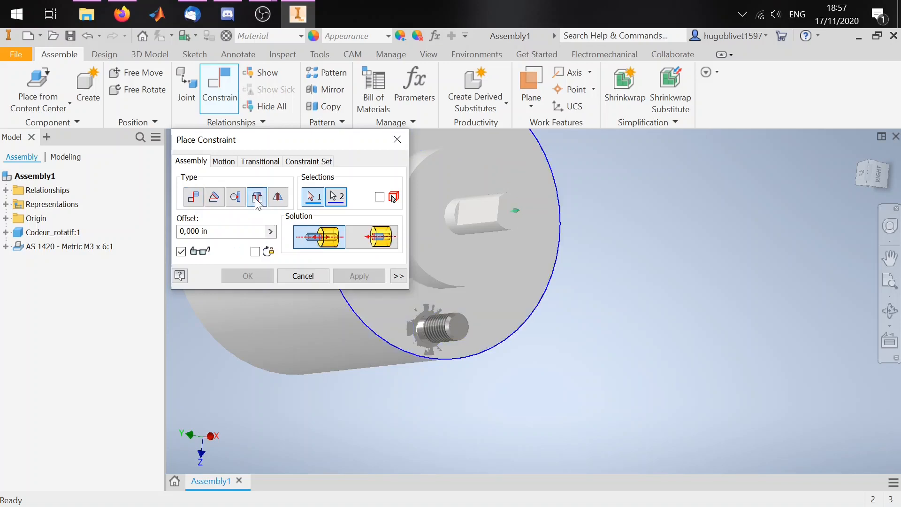
{"action": "left_click", "coordinate": [315, 277]}
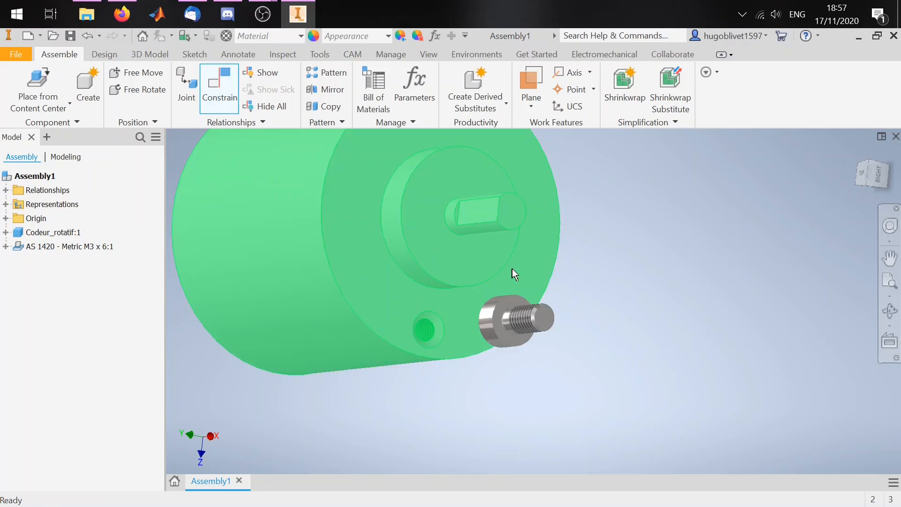
- Free-rotate the M3 bolt so its thread points towards the encoder's lower threaded hole and its head faces outward
{"action": "left_click", "coordinate": [531, 321]}
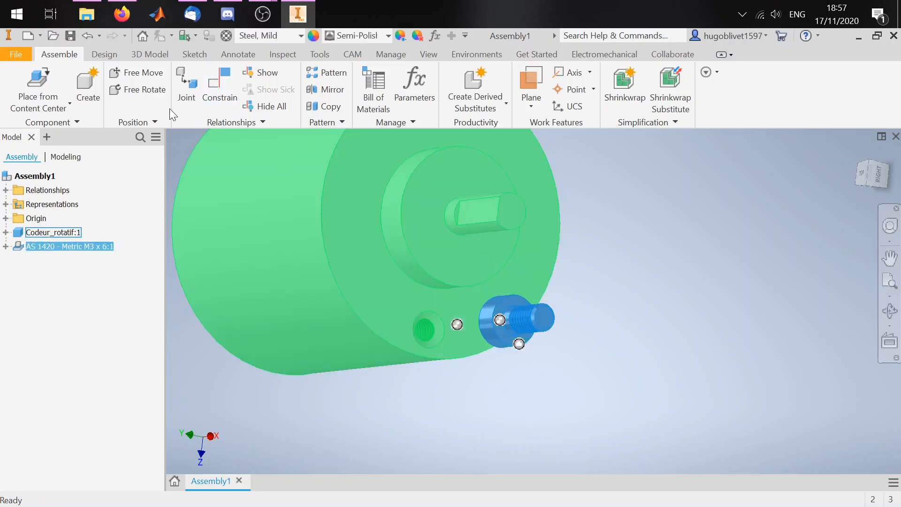
{"action": "left_click", "coordinate": [132, 89]}
{"action": "left_click_drag", "start_coordinate": [527, 316], "coordinate": [478, 352]}
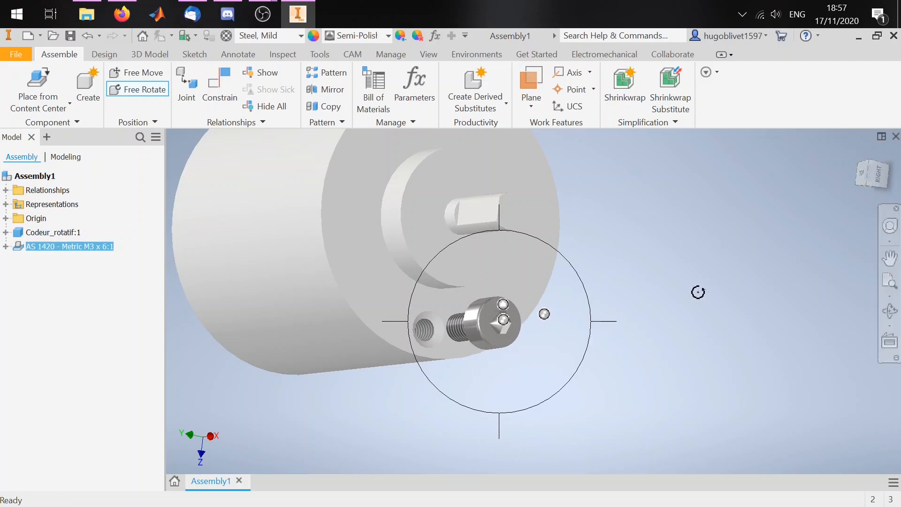
{"action": "key", "text": "Escape"}
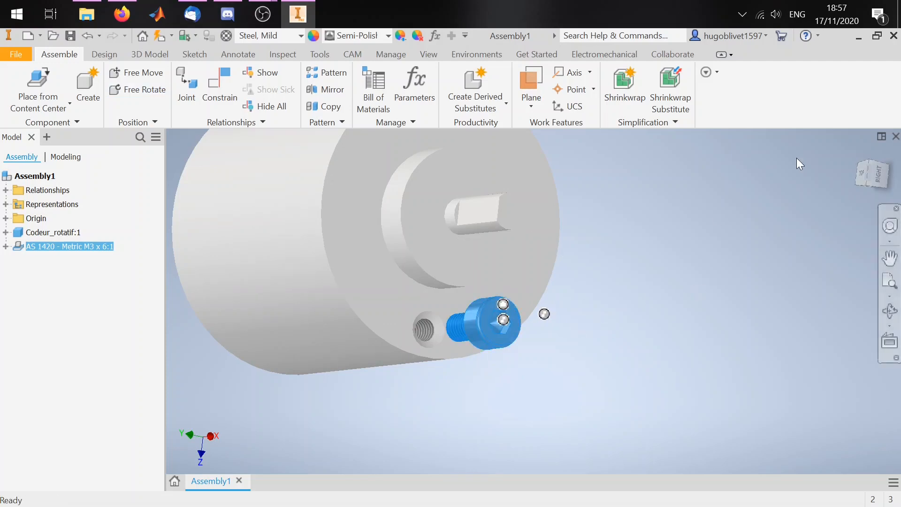
- Try to mate the rotated bolt's head underside to the encoder's front face at 0,000 in offset, comparing flush and mate solutions
{"action": "mouse_move", "coordinate": [867, 176]}
{"action": "left_mouse_down"}
{"action": "mouse_move", "coordinate": [899, 143]}
{"action": "mouse_move", "coordinate": [900, 118]}
{"action": "mouse_move", "coordinate": [868, 176]}
{"action": "left_mouse_up"}
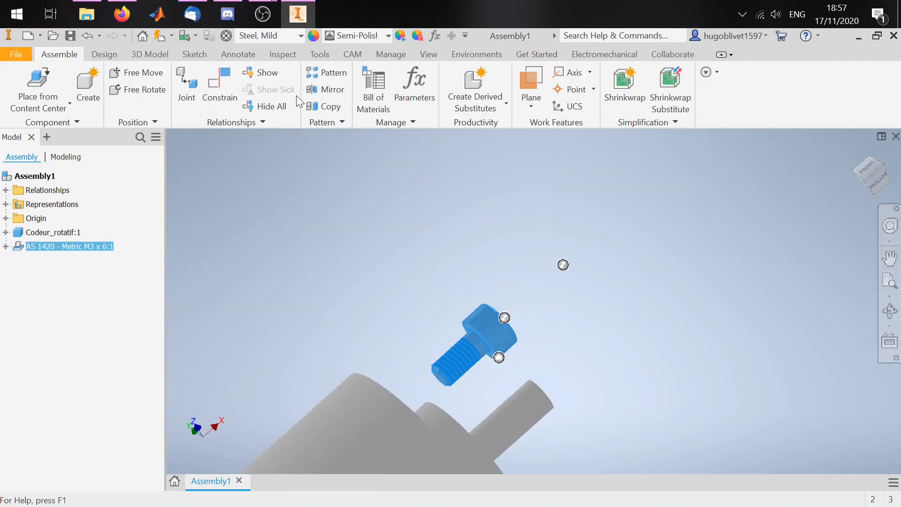
{"action": "left_click", "coordinate": [219, 90]}
{"action": "left_click", "coordinate": [485, 338]}
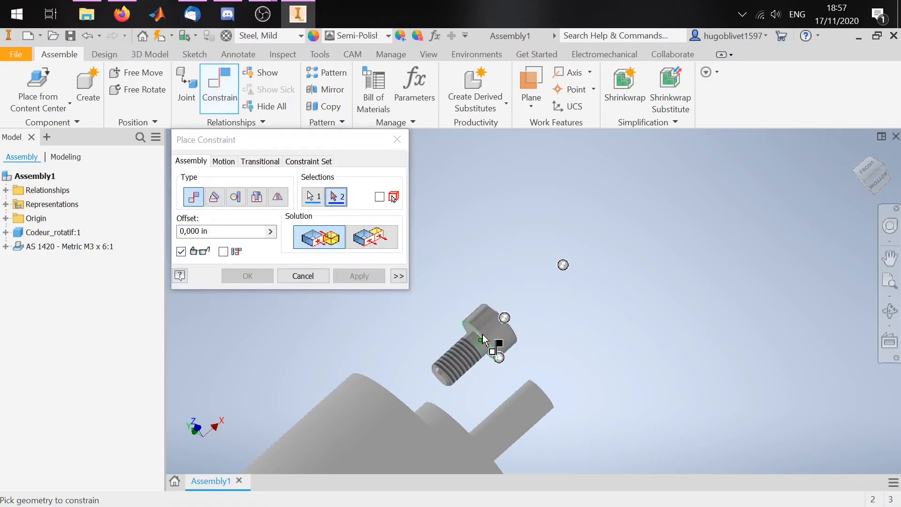
{"action": "left_click_drag", "start_coordinate": [868, 175], "coordinate": [794, 253]}
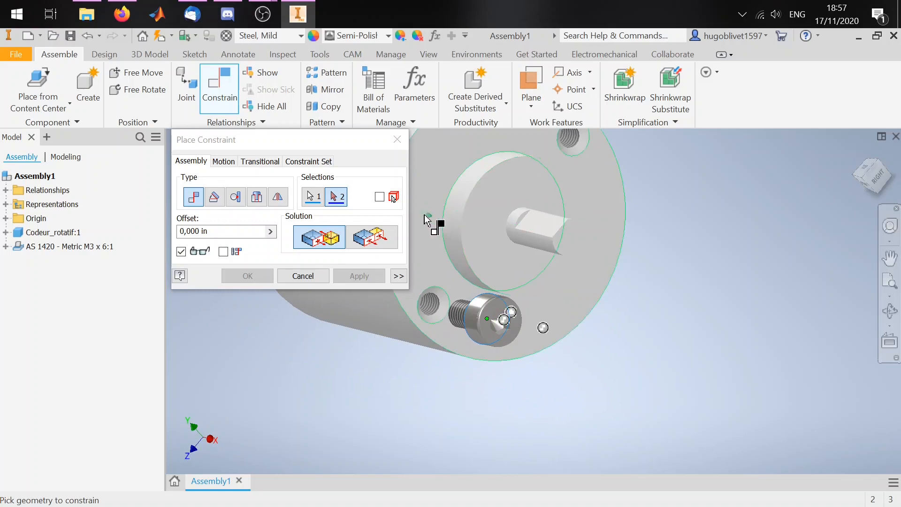
{"action": "left_click", "coordinate": [429, 235]}
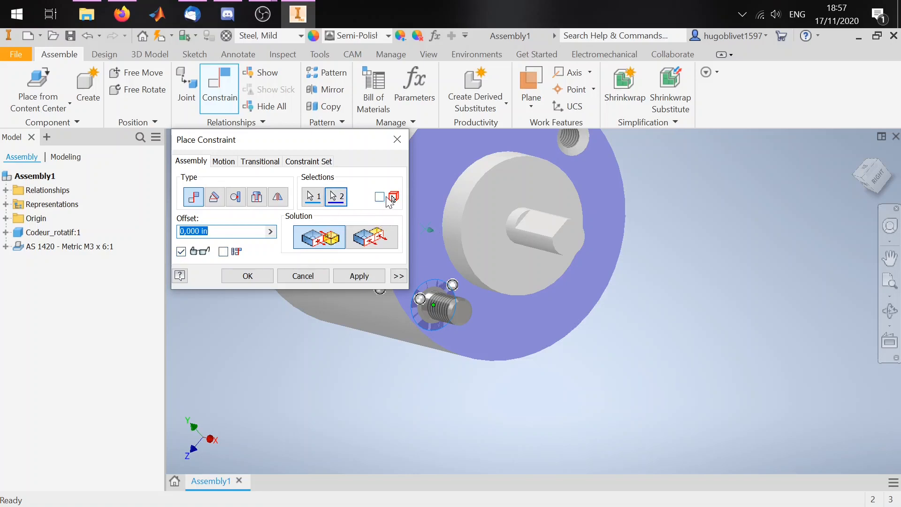
{"action": "left_click", "coordinate": [369, 243]}
{"action": "left_click", "coordinate": [316, 232]}
- Look through the Constraint Set, Transitional and Motion constraint options and cancel the constraint placement
{"action": "left_click", "coordinate": [298, 164]}
{"action": "left_click", "coordinate": [272, 163]}
{"action": "left_click", "coordinate": [205, 163]}
{"action": "left_click", "coordinate": [221, 162]}
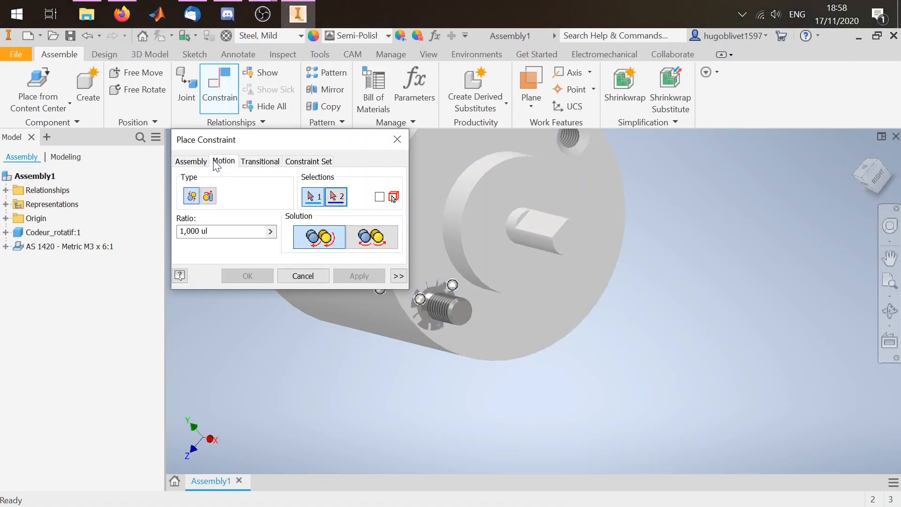
{"action": "left_click", "coordinate": [206, 164]}
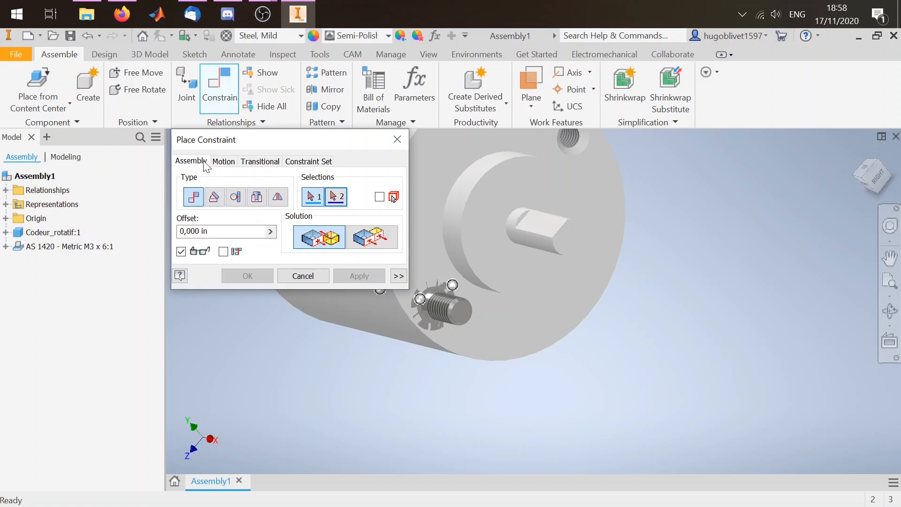
{"action": "left_click", "coordinate": [303, 276]}
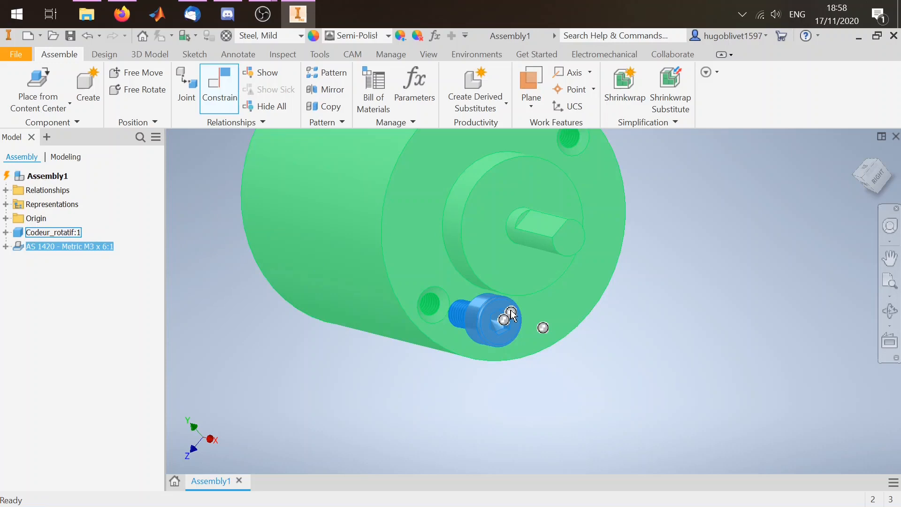
- Shift the bolt slightly along the hole axis and move the encoder with it until its whole front face is in view
{"action": "mouse_move", "coordinate": [488, 328]}
{"action": "left_mouse_down"}
{"action": "mouse_move", "coordinate": [437, 309]}
{"action": "mouse_move", "coordinate": [490, 327]}
{"action": "left_mouse_up"}
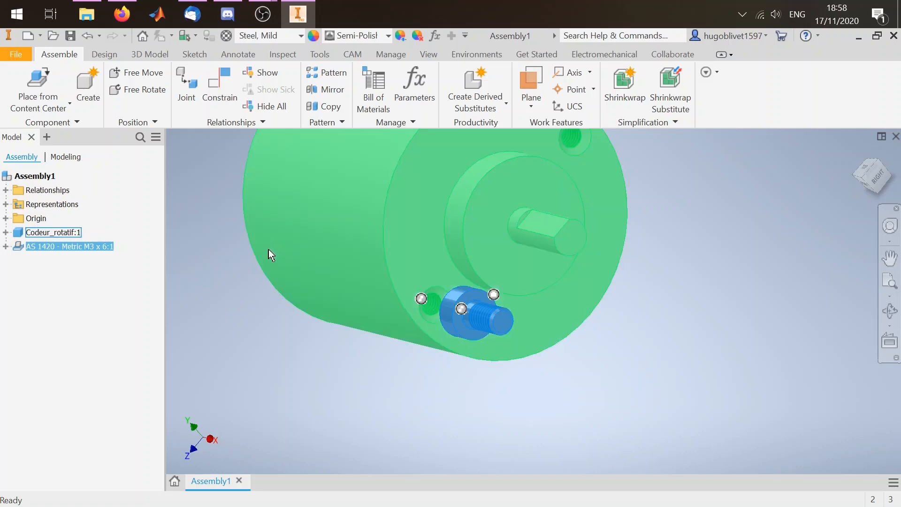
{"action": "left_click", "coordinate": [461, 196]}
{"action": "left_click_drag", "start_coordinate": [461, 196], "coordinate": [483, 277]}
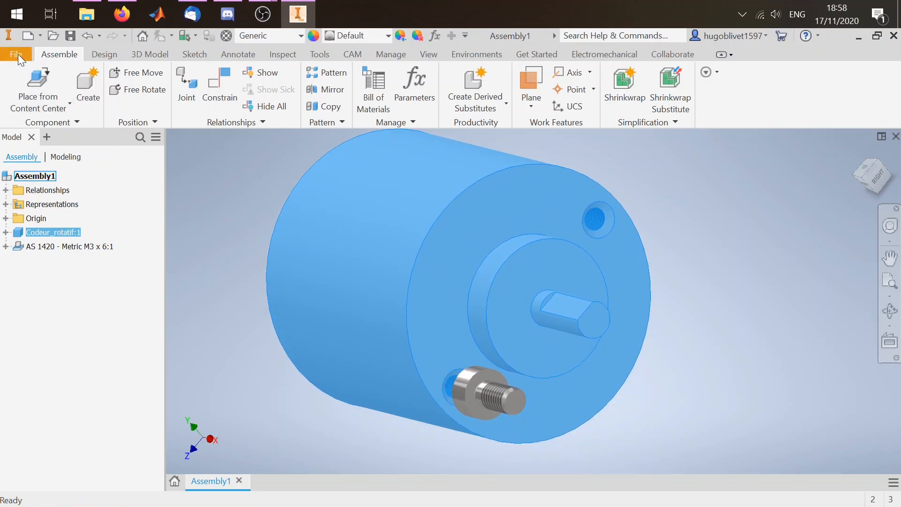
- Open the recent Bloc_moteur assembly
{"action": "left_click", "coordinate": [17, 55]}
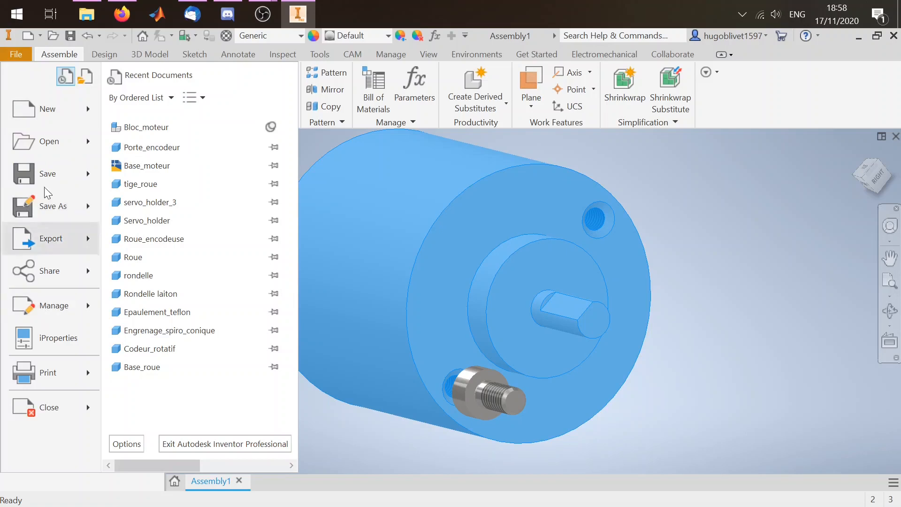
{"action": "mouse_move", "coordinate": [43, 148]}
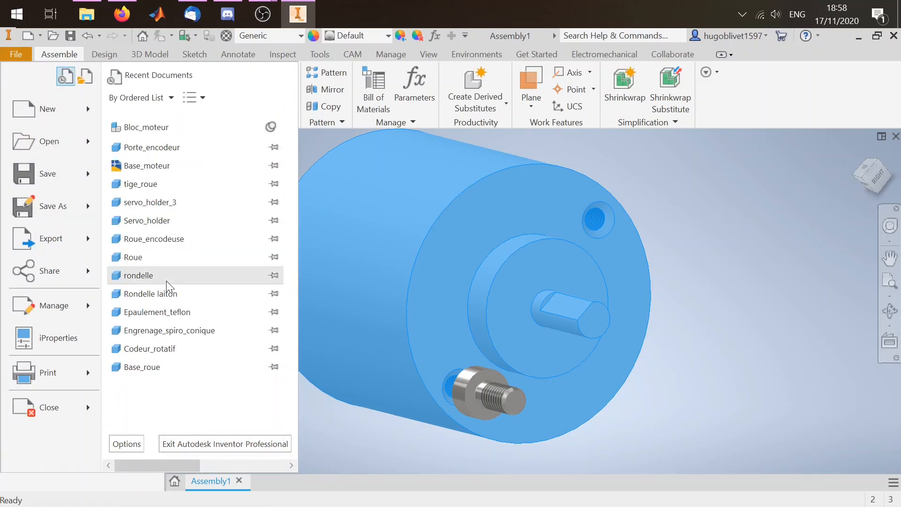
{"action": "key", "text": "Escape"}
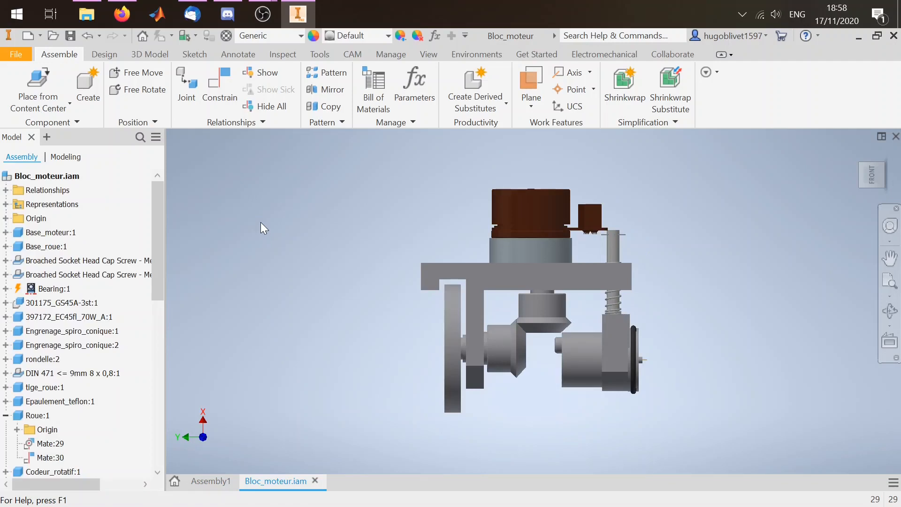
- Slide the encoder holder block down along its guide rods in the motor assembly, viewed from an angled side
{"action": "mouse_move", "coordinate": [862, 180]}
{"action": "left_mouse_down"}
{"action": "mouse_move", "coordinate": [835, 203]}
{"action": "mouse_move", "coordinate": [820, 184]}
{"action": "mouse_move", "coordinate": [814, 211]}
{"action": "mouse_move", "coordinate": [863, 197]}
{"action": "mouse_move", "coordinate": [839, 206]}
{"action": "mouse_move", "coordinate": [865, 180]}
{"action": "mouse_move", "coordinate": [889, 220]}
{"action": "mouse_move", "coordinate": [868, 211]}
{"action": "mouse_move", "coordinate": [864, 176]}
{"action": "left_mouse_up"}
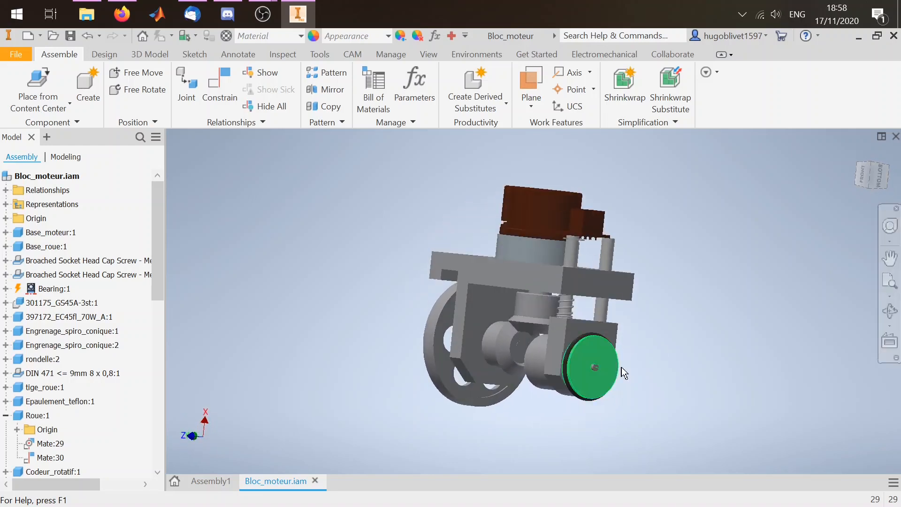
{"action": "left_click_drag", "start_coordinate": [568, 341], "coordinate": [570, 380]}
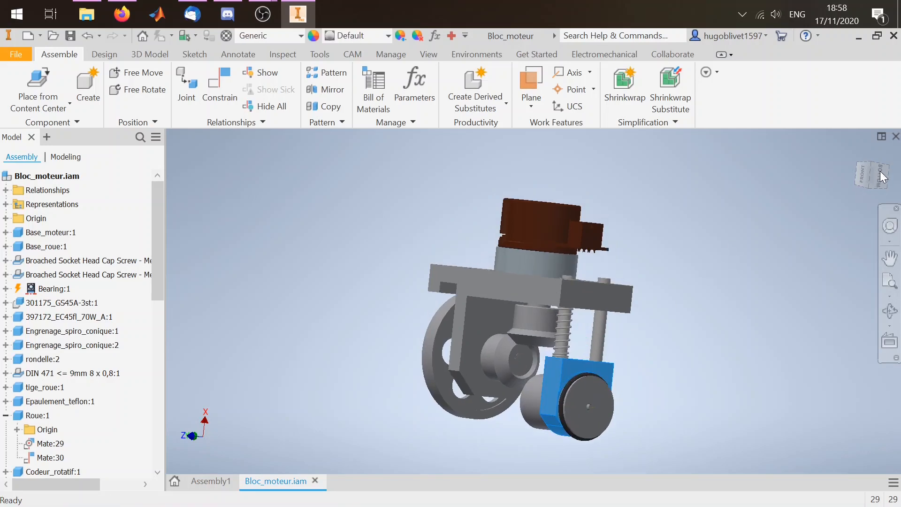
{"action": "left_click", "coordinate": [638, 348]}
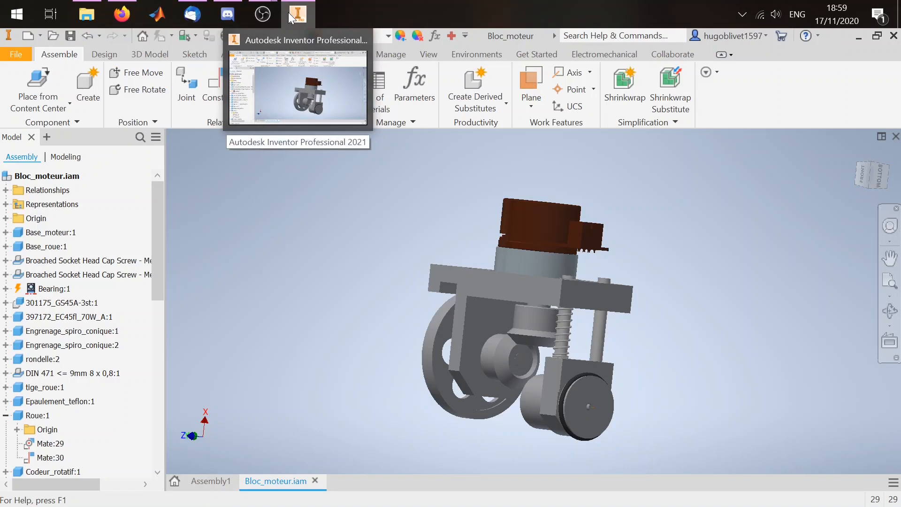
- Switch to Firefox to show the assembly creation slide of the Formation CAO presentation
{"action": "left_click", "coordinate": [129, 11]}
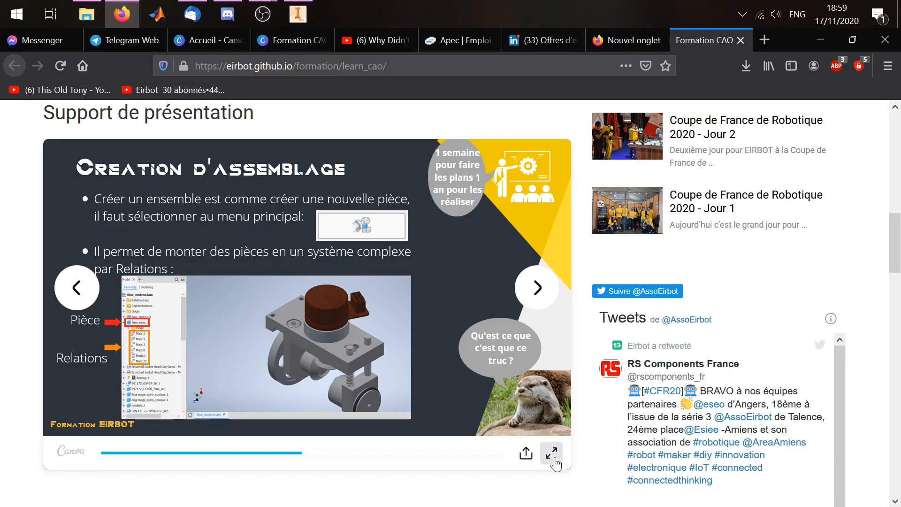